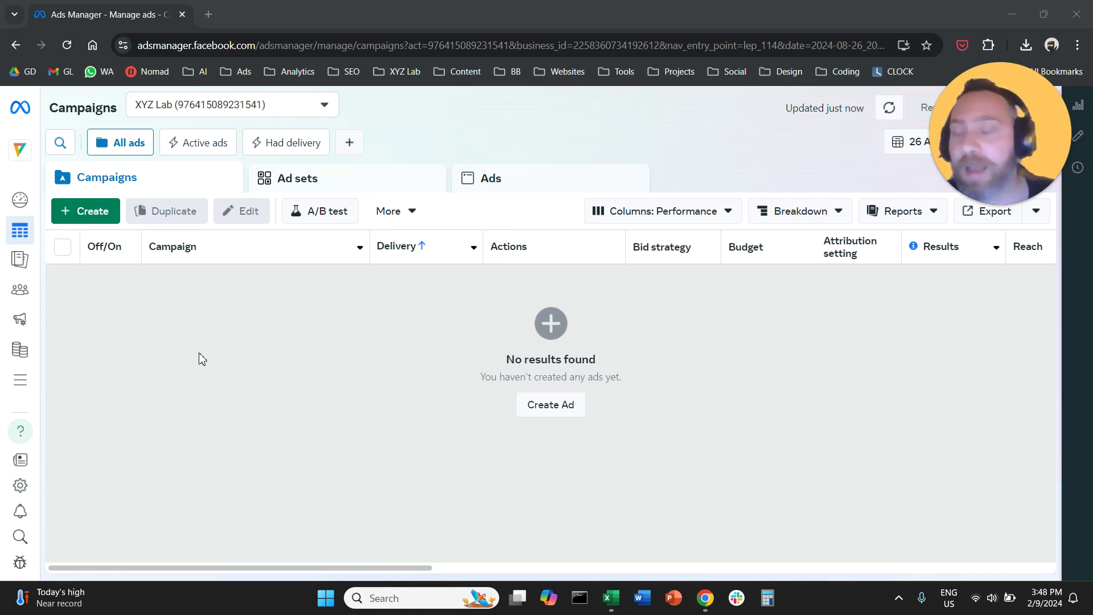
- Create a new campaign with the Traffic objective and the manual traffic campaign setup
{"action": "left_click", "coordinate": [91, 211]}
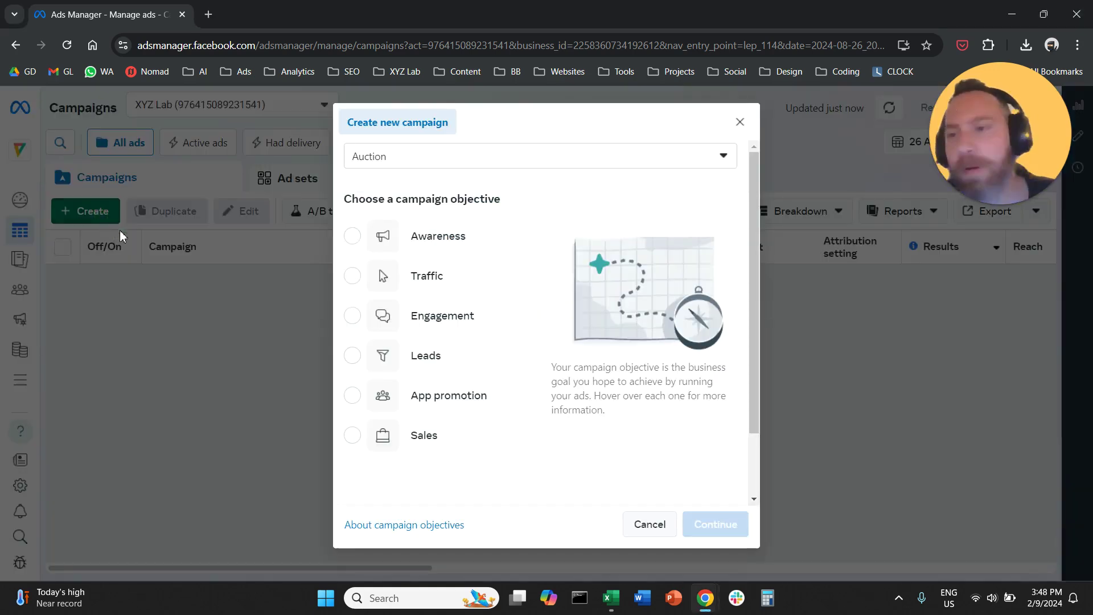
{"action": "left_click", "coordinate": [452, 289]}
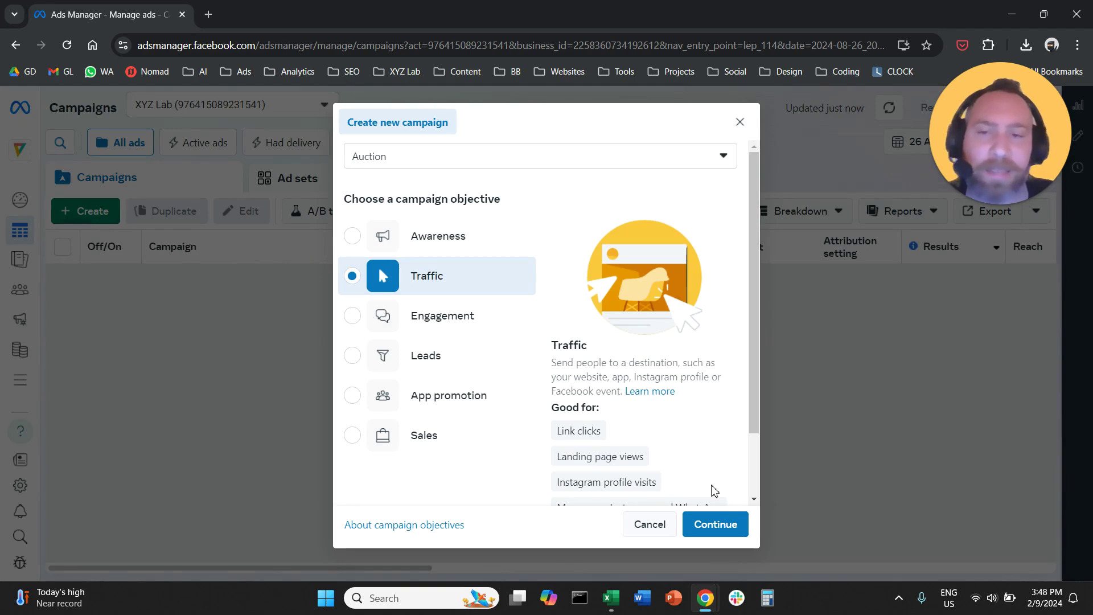
{"action": "left_click", "coordinate": [724, 530]}
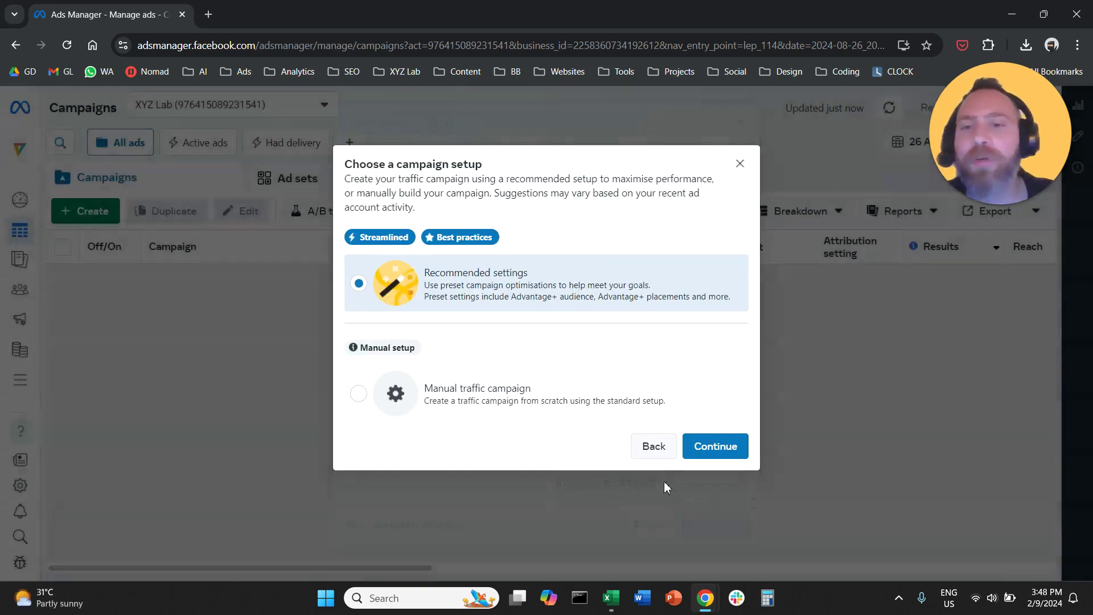
{"action": "left_click", "coordinate": [477, 398]}
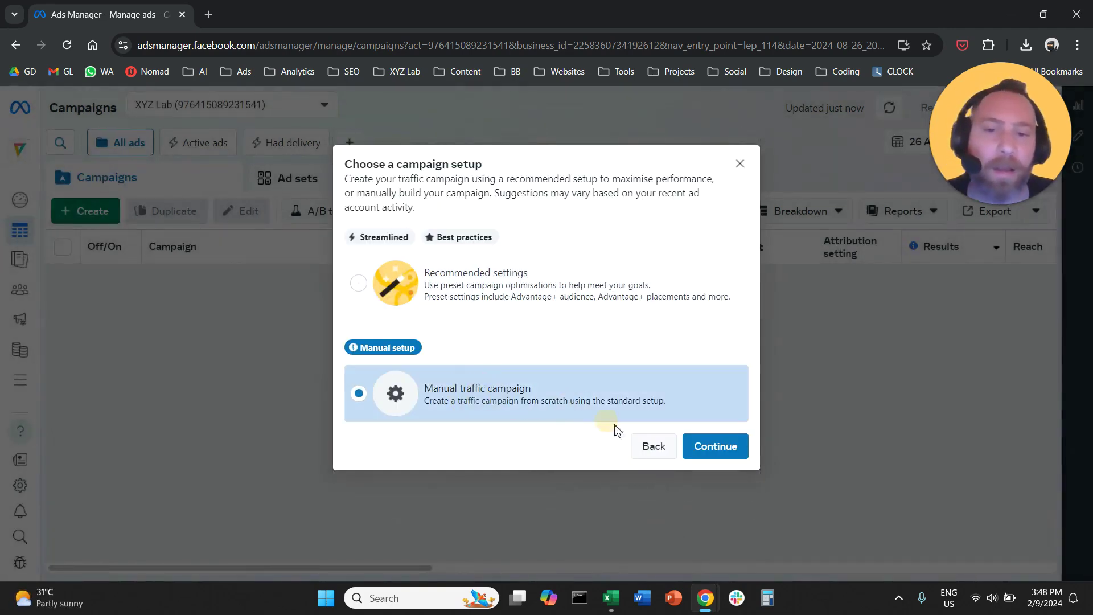
{"action": "left_click", "coordinate": [716, 447]}
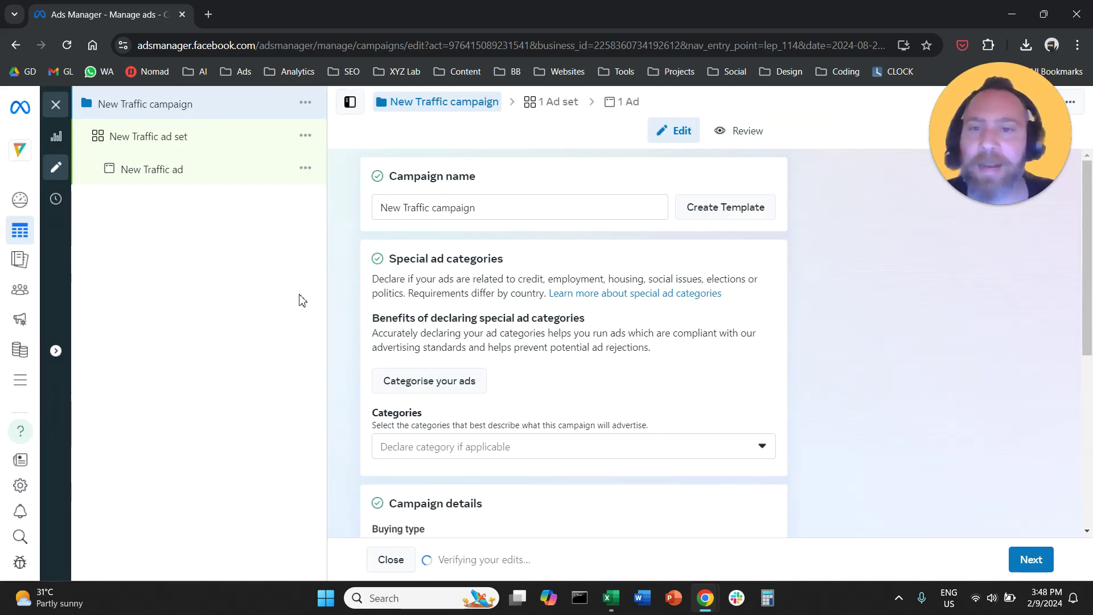
- Open the New Traffic ad set and scroll to its Locations, currently Singapore
{"action": "left_click", "coordinate": [249, 146]}
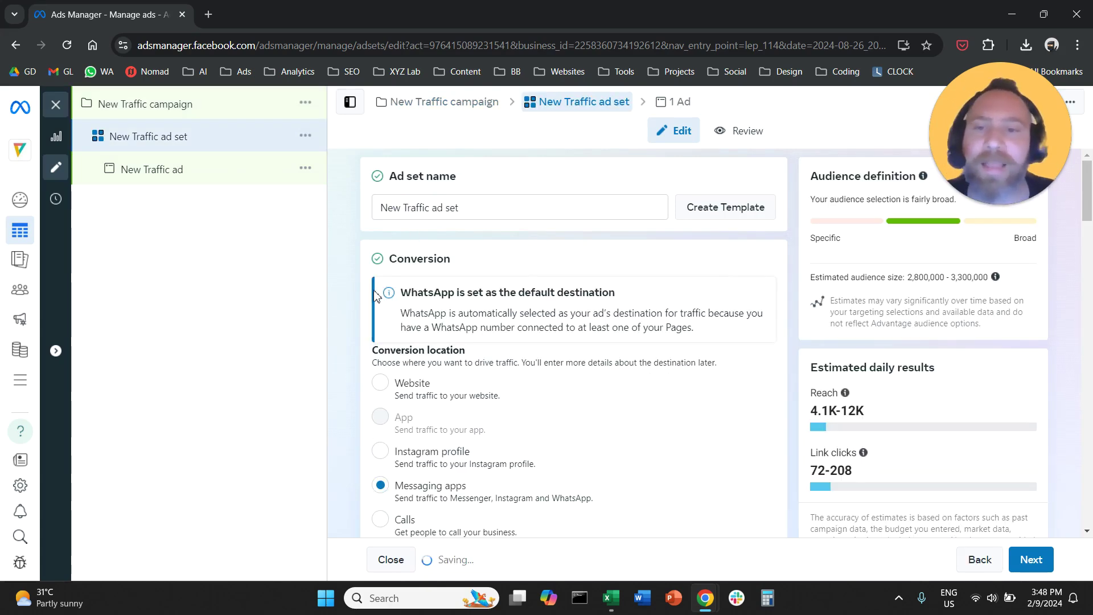
{"action": "scroll", "coordinate": [353, 336], "scroll_direction": "down", "scroll_amount": 10}
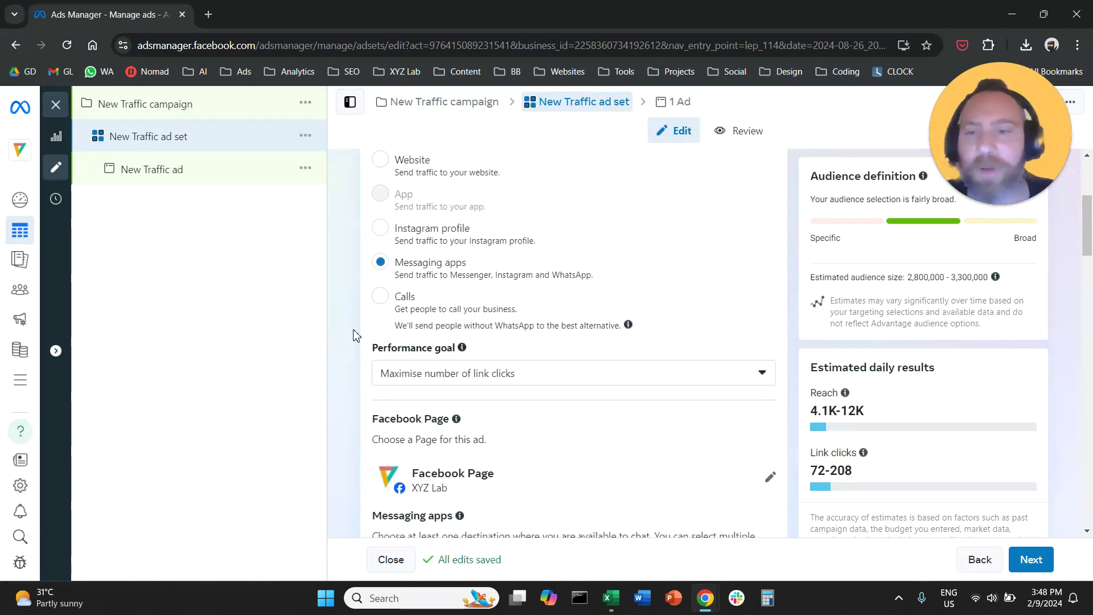
{"action": "scroll", "coordinate": [353, 336], "scroll_direction": "down", "scroll_amount": 10}
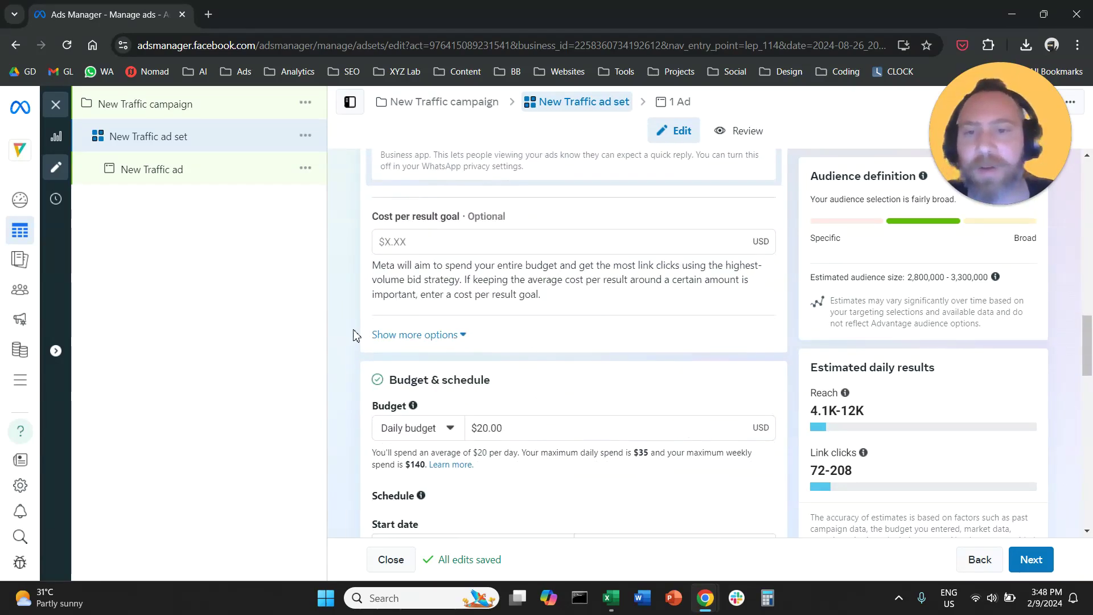
{"action": "scroll", "coordinate": [353, 335], "scroll_direction": "down", "scroll_amount": 5}
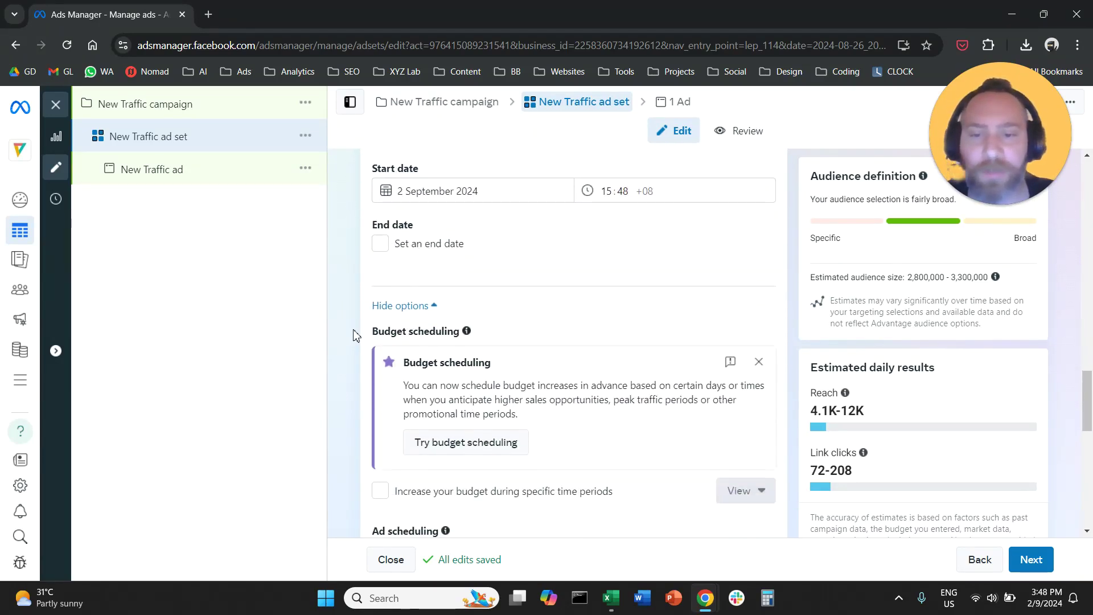
{"action": "scroll", "coordinate": [353, 334], "scroll_direction": "down", "scroll_amount": 2}
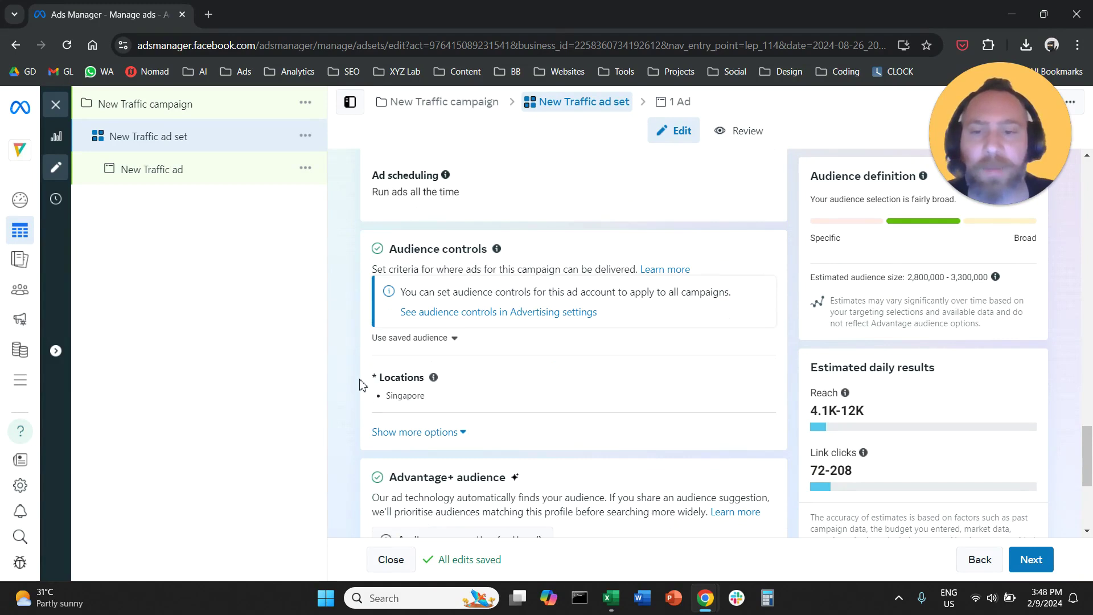
{"action": "scroll", "coordinate": [389, 387], "scroll_direction": "down", "scroll_amount": 1}
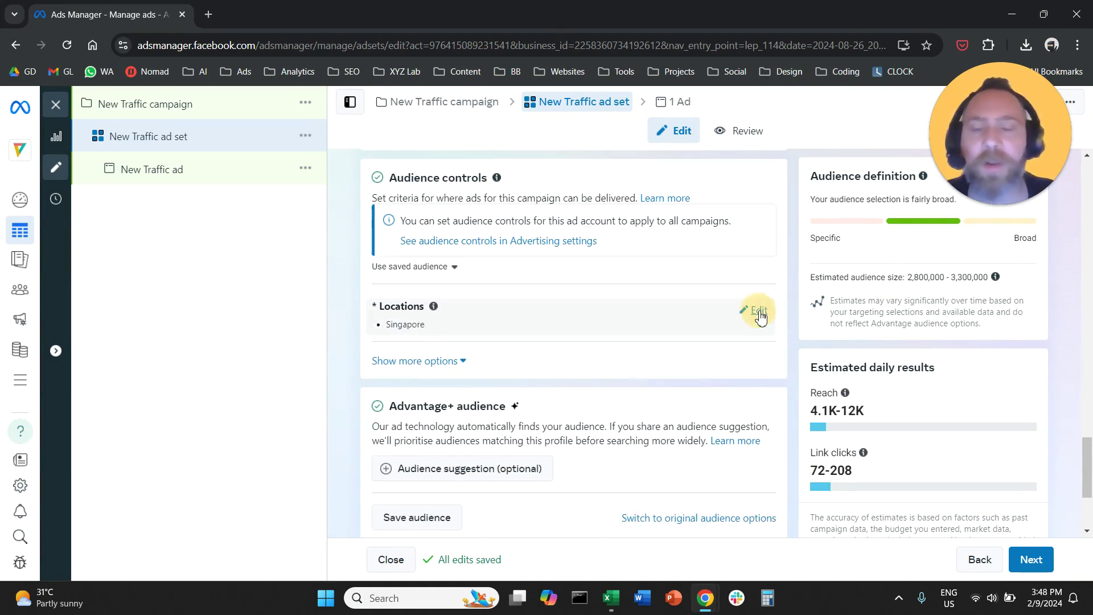
- Edit the ad set's locations and open the Add locations in bulk dialog
{"action": "left_click", "coordinate": [756, 311]}
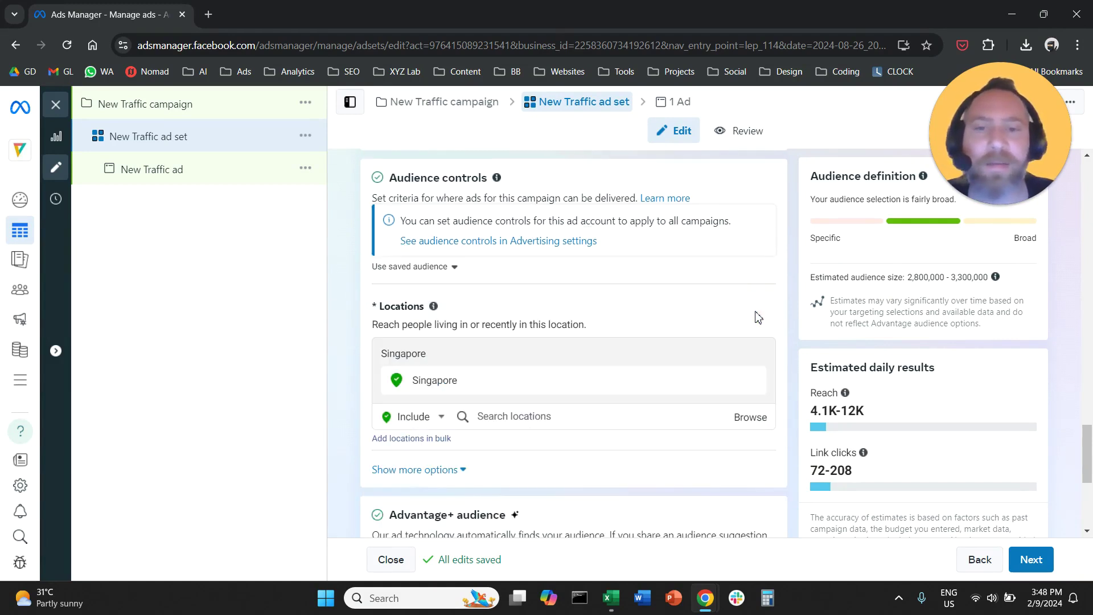
{"action": "left_click", "coordinate": [380, 439]}
{"action": "left_click_drag", "start_coordinate": [380, 440], "coordinate": [463, 444]}
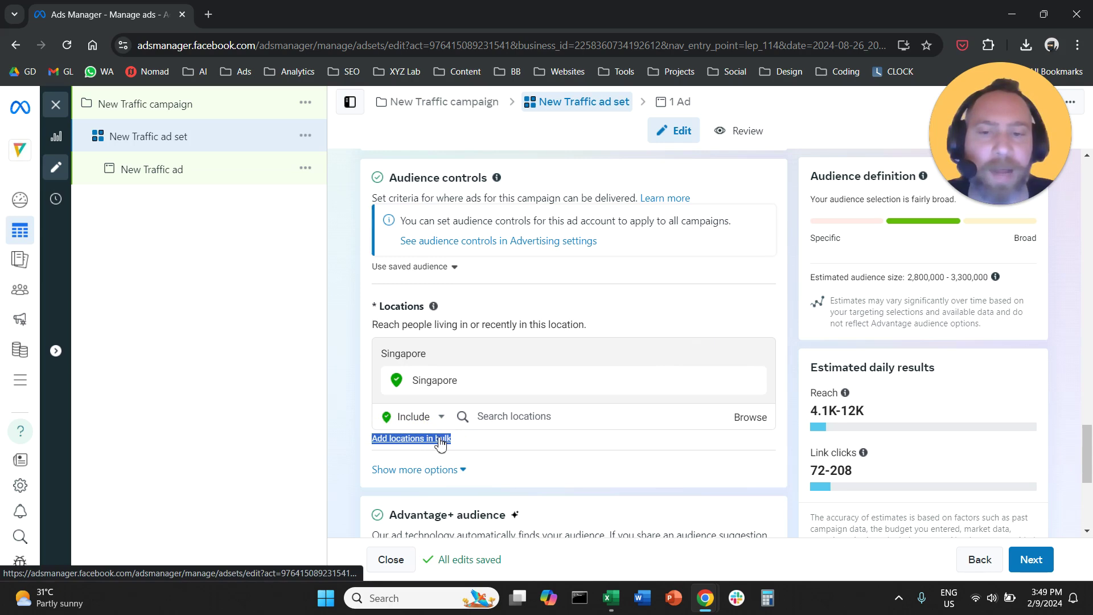
{"action": "left_click", "coordinate": [441, 442]}
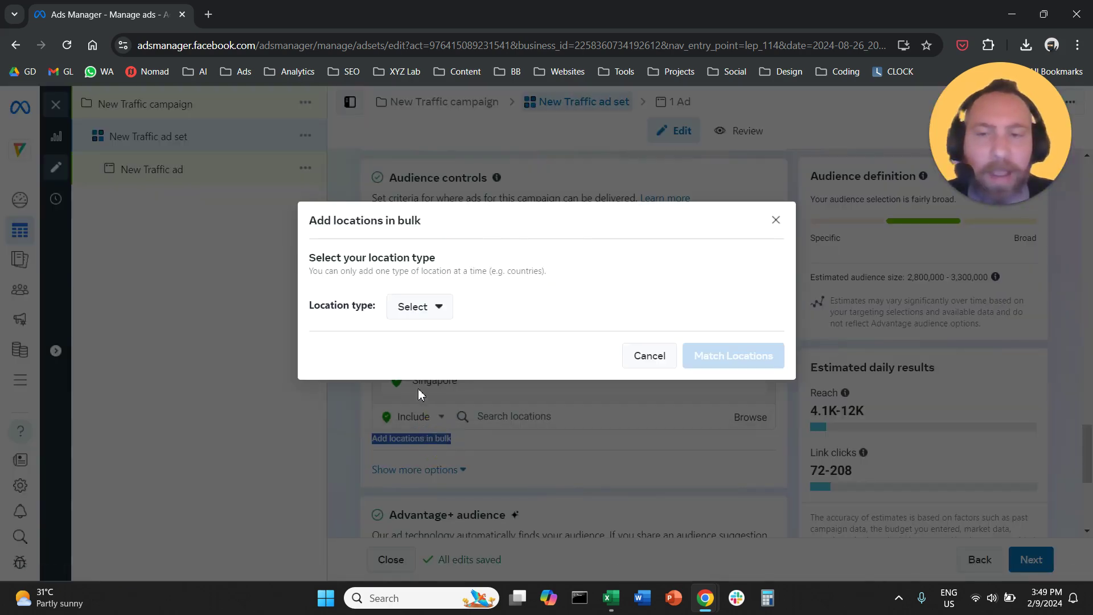
- Set the bulk location type to Postal codes with United States as the default country
{"action": "left_click_drag", "start_coordinate": [310, 306], "coordinate": [432, 314]}
{"action": "left_click", "coordinate": [433, 314]}
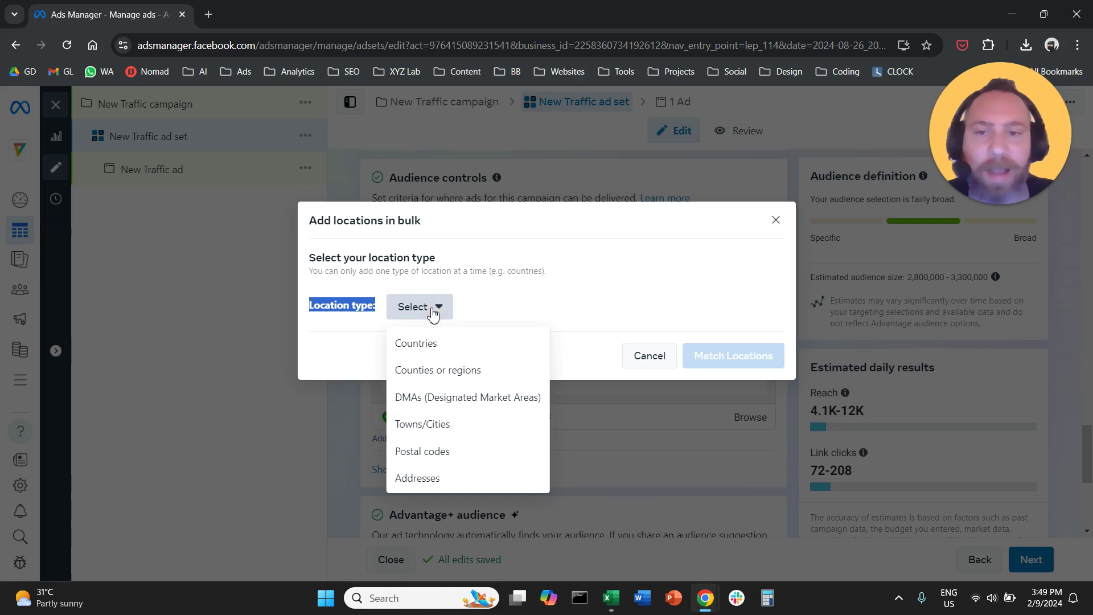
{"action": "left_click", "coordinate": [467, 452]}
{"action": "left_click", "coordinate": [379, 302]}
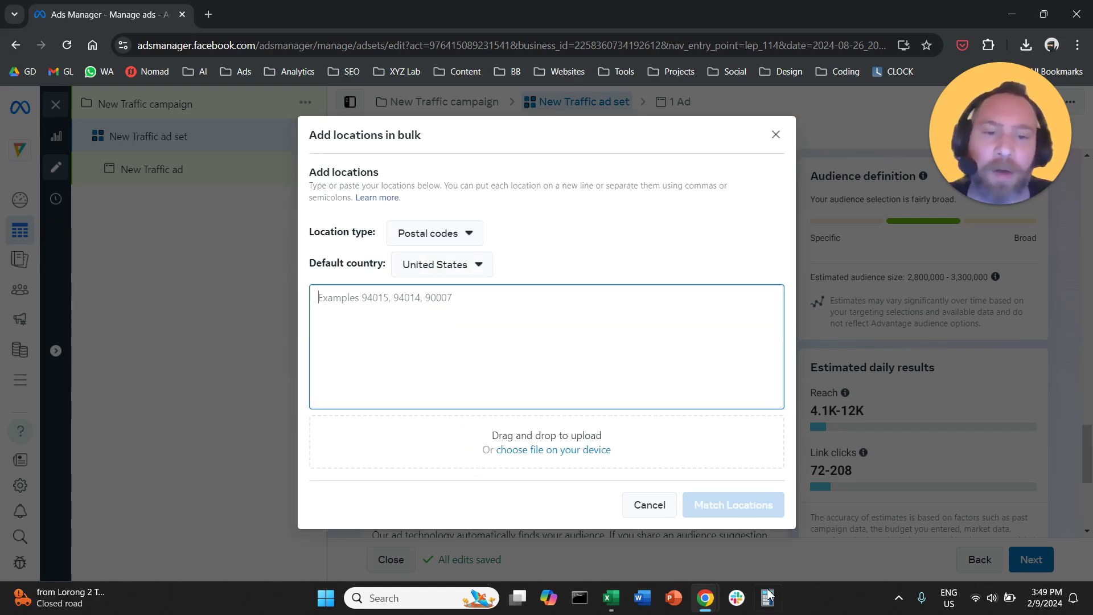
{"action": "left_click", "coordinate": [610, 598]}
- Check the copied zip code column A in Excel, then return to the Ads Manager bulk dialog
{"action": "scroll", "coordinate": [173, 251], "scroll_direction": "up", "scroll_amount": 15}
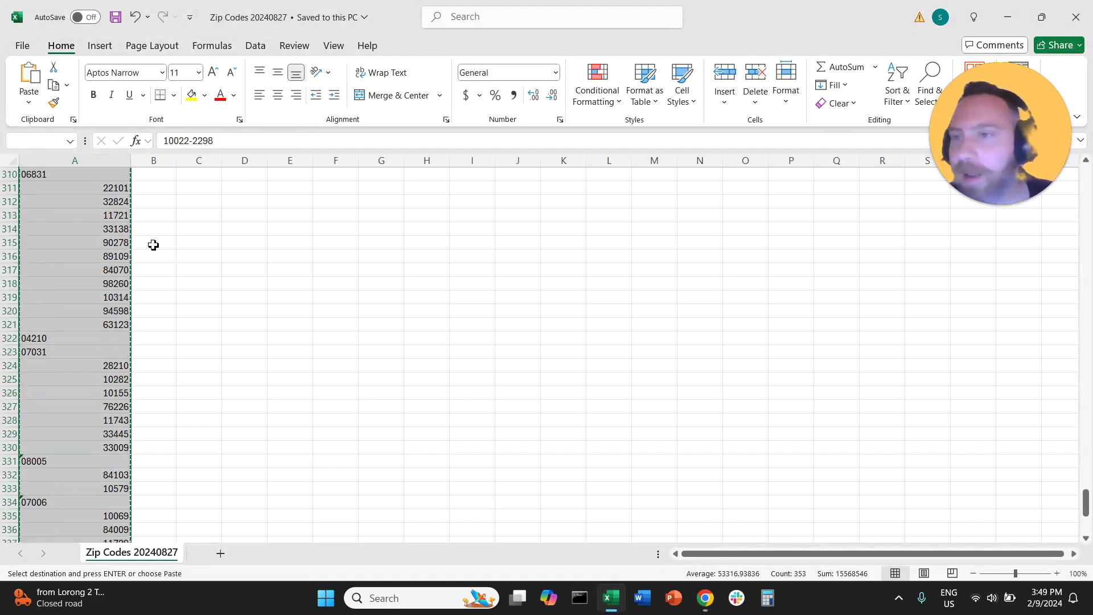
{"action": "scroll", "coordinate": [527, 239], "scroll_direction": "up", "scroll_amount": 10}
{"action": "left_click_drag", "start_coordinate": [1086, 432], "coordinate": [1083, 171]}
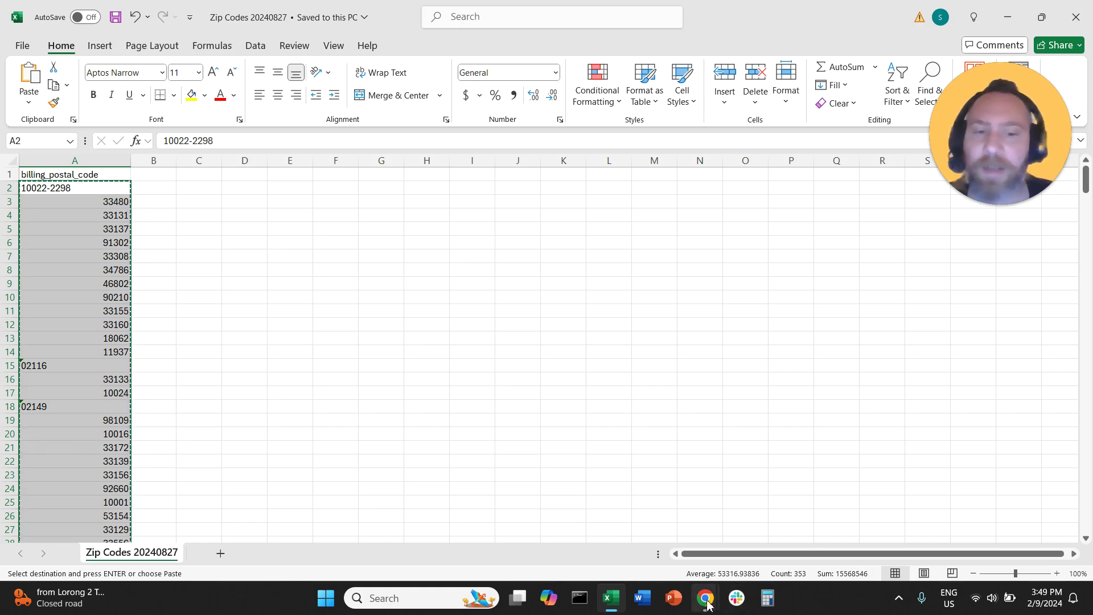
{"action": "mouse_move", "coordinate": [708, 603]}
{"action": "left_click", "coordinate": [620, 559]}
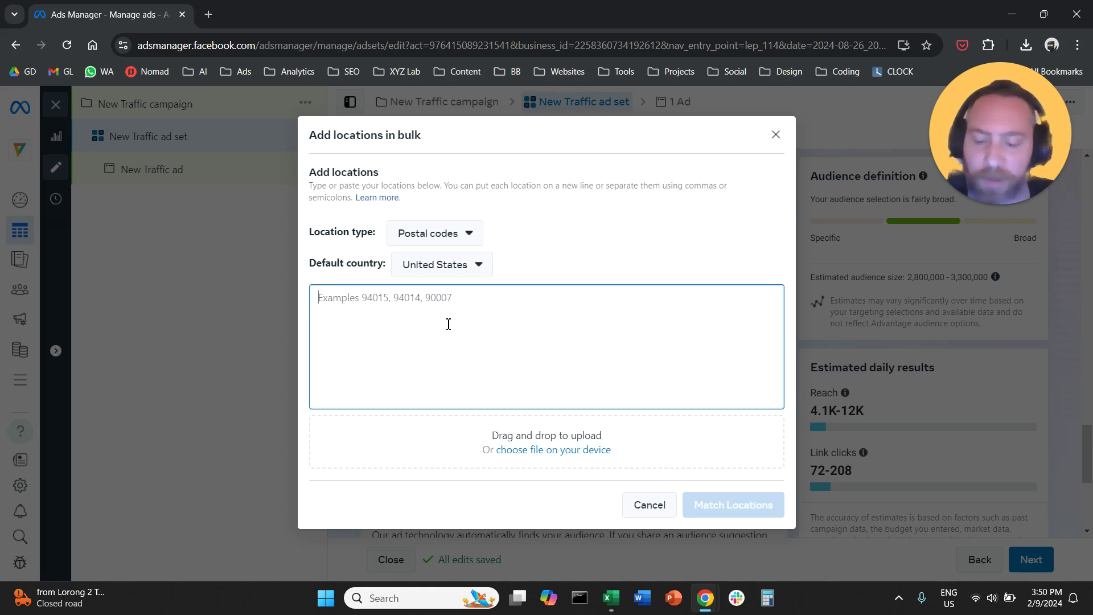
- Paste the Excel zip codes and match them: 340 locations, 326 matched, 14 errors
{"action": "key", "text": "ctrl+v"}
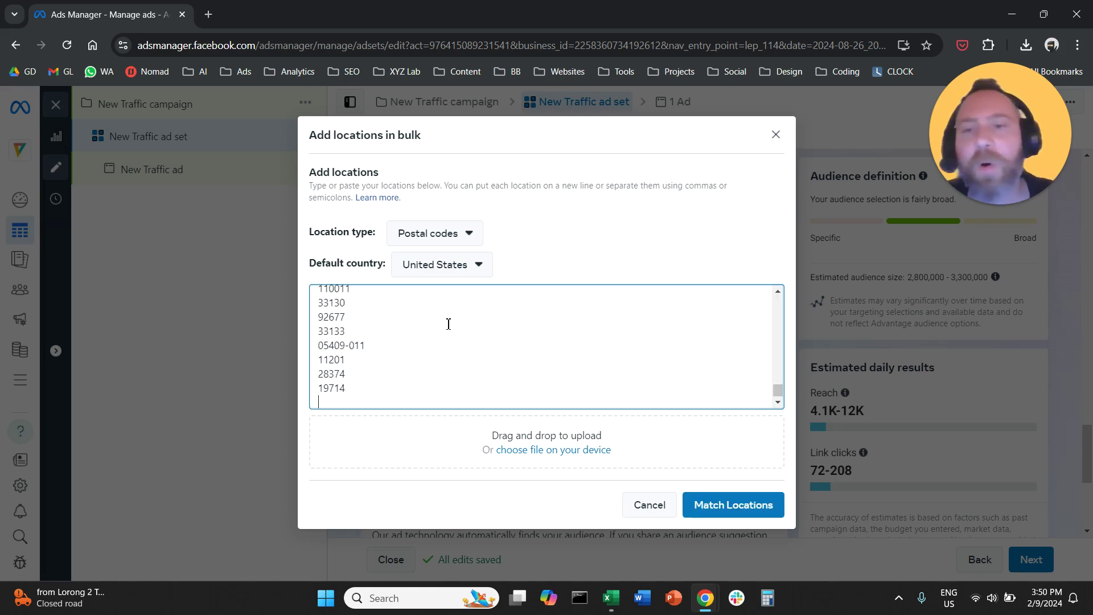
{"action": "scroll", "coordinate": [448, 324], "scroll_direction": "up", "scroll_amount": 5}
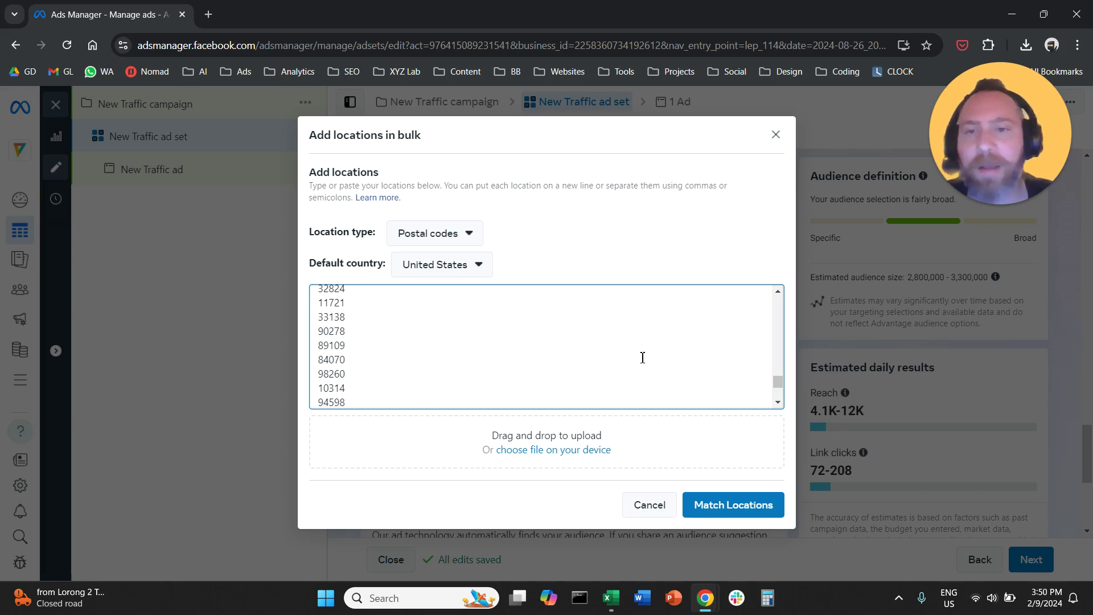
{"action": "left_click", "coordinate": [745, 513]}
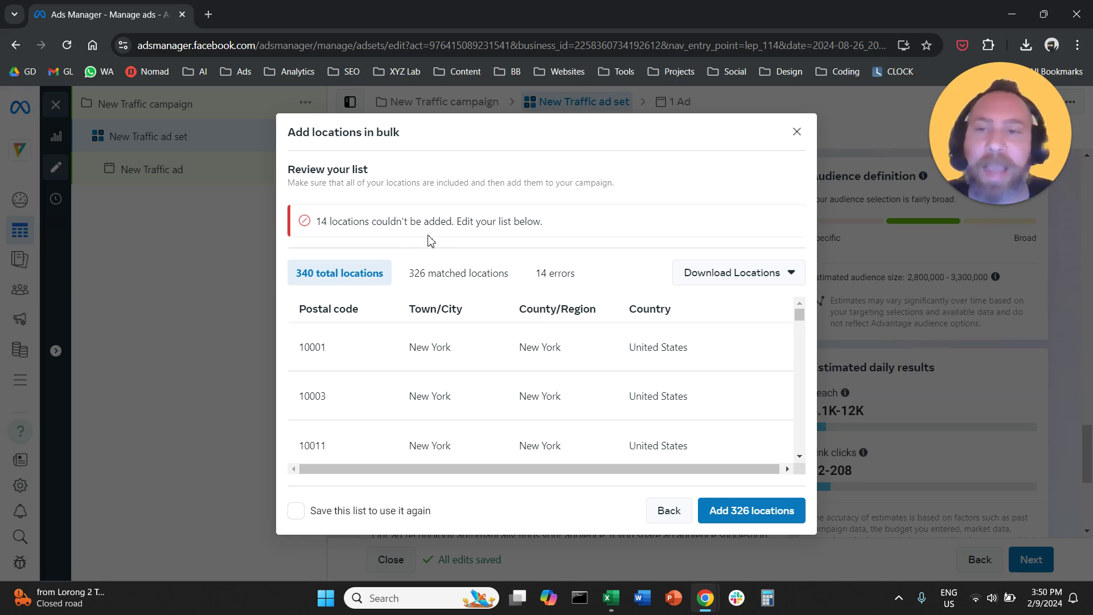
- Show only the 14 postal codes that failed to match
{"action": "left_click", "coordinate": [323, 221]}
{"action": "left_click_drag", "start_coordinate": [324, 221], "coordinate": [561, 222]}
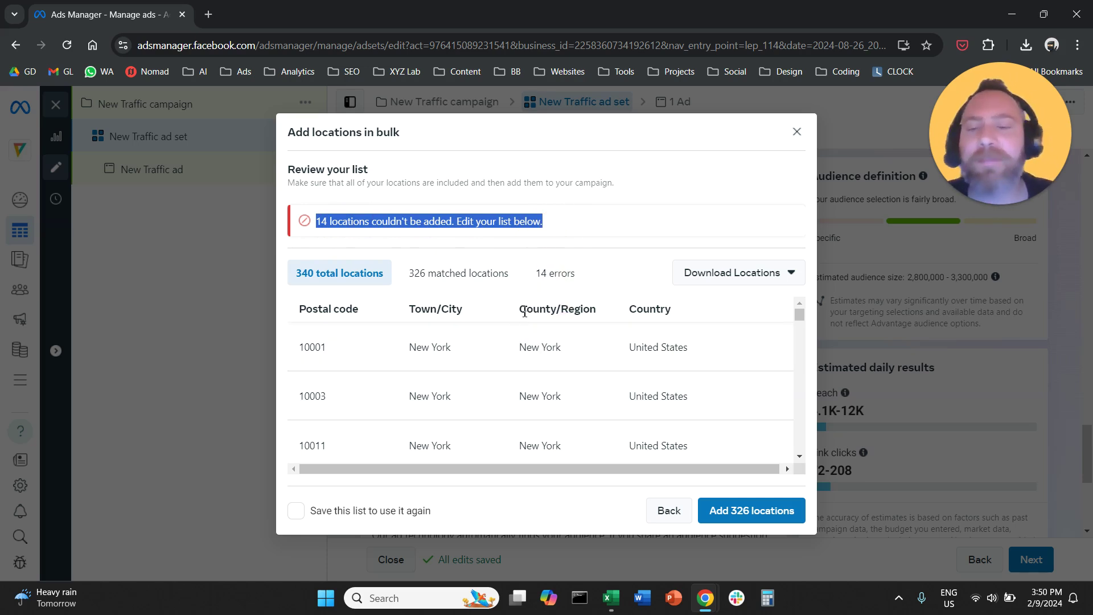
{"action": "left_click", "coordinate": [568, 280]}
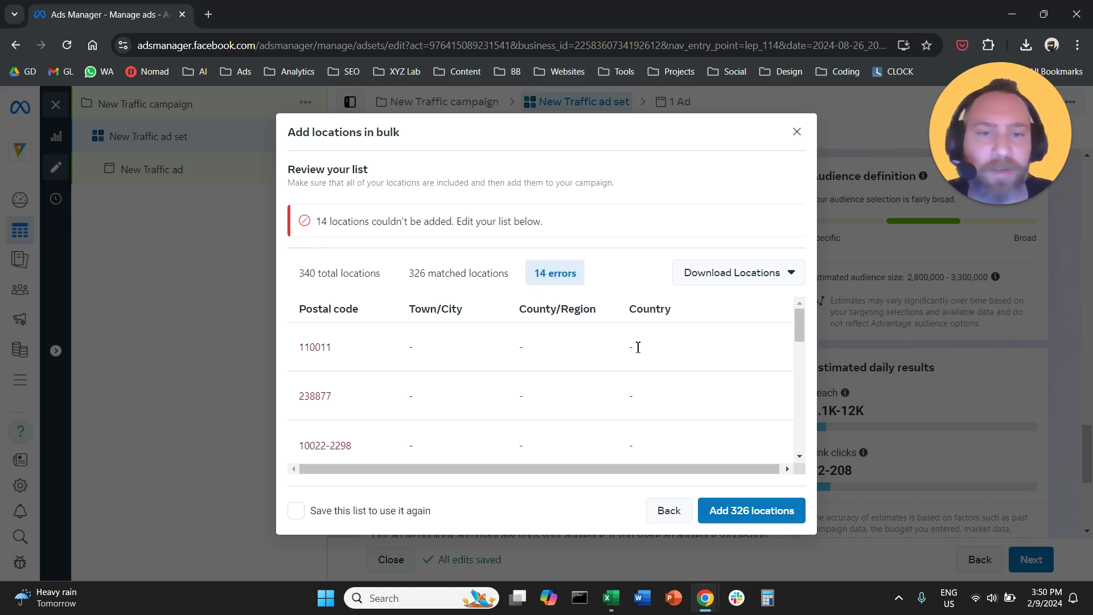
{"action": "scroll", "coordinate": [641, 353], "scroll_direction": "down", "scroll_amount": 8}
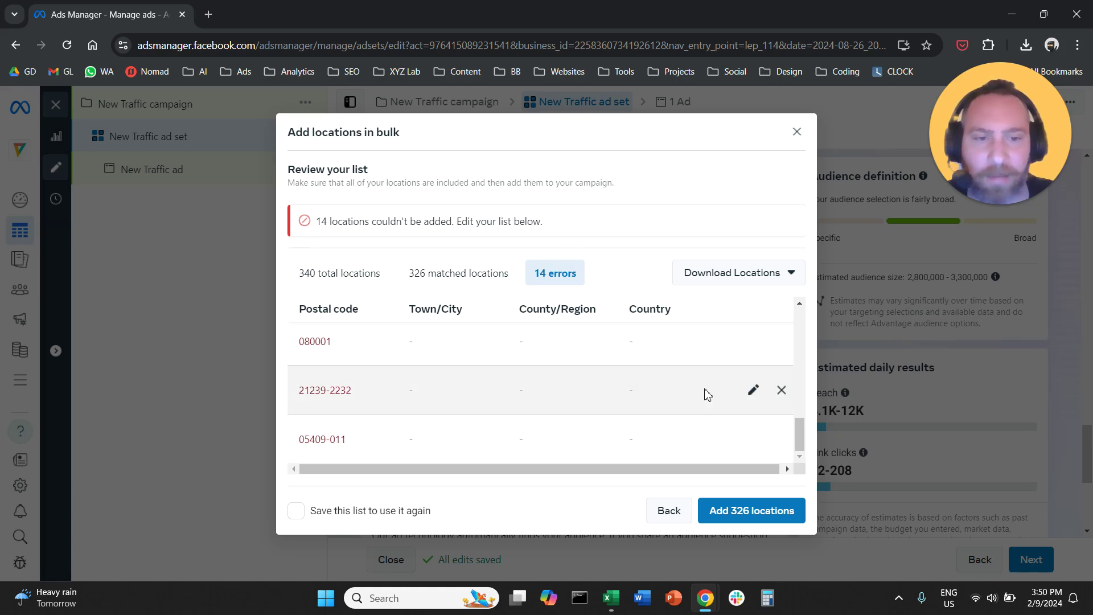
- Remove all 14 unmatched codes (e.g. 21239-2232, M6B 1X8, 110011), leaving 326 locations
{"action": "left_click", "coordinate": [784, 395]}
{"action": "left_click", "coordinate": [781, 380]}
{"action": "left_click", "coordinate": [781, 380]}
{"action": "left_click", "coordinate": [781, 380]}
{"action": "left_click", "coordinate": [780, 381]}
{"action": "left_click", "coordinate": [781, 378]}
{"action": "left_click", "coordinate": [781, 379]}
{"action": "left_click", "coordinate": [781, 378]}
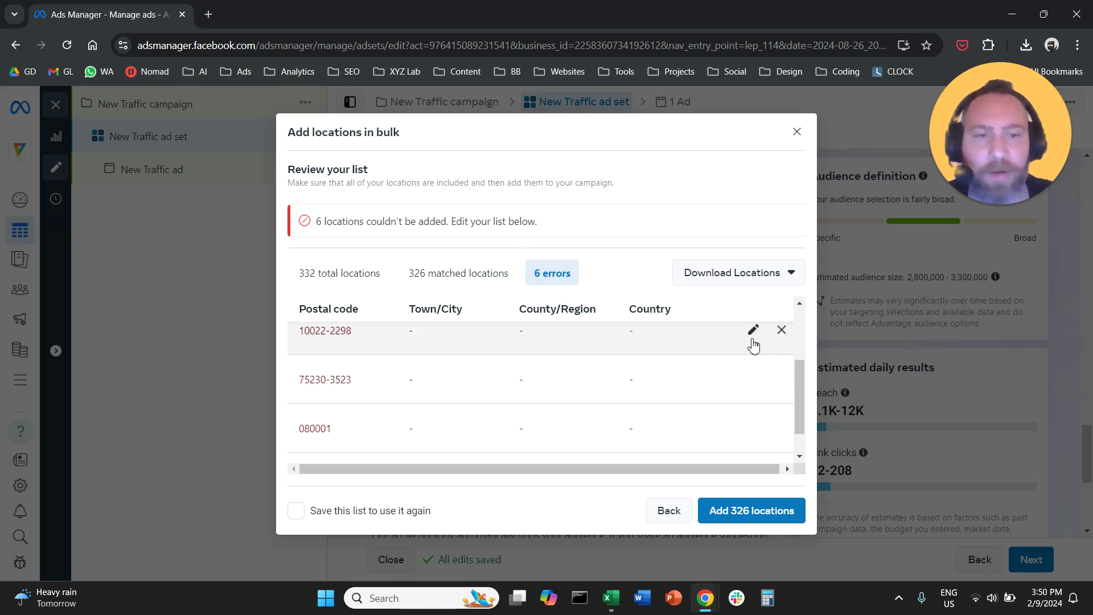
{"action": "left_click", "coordinate": [779, 332]}
{"action": "left_click", "coordinate": [781, 394]}
{"action": "left_click", "coordinate": [781, 394]}
{"action": "left_click", "coordinate": [781, 395]}
{"action": "left_click", "coordinate": [784, 398]}
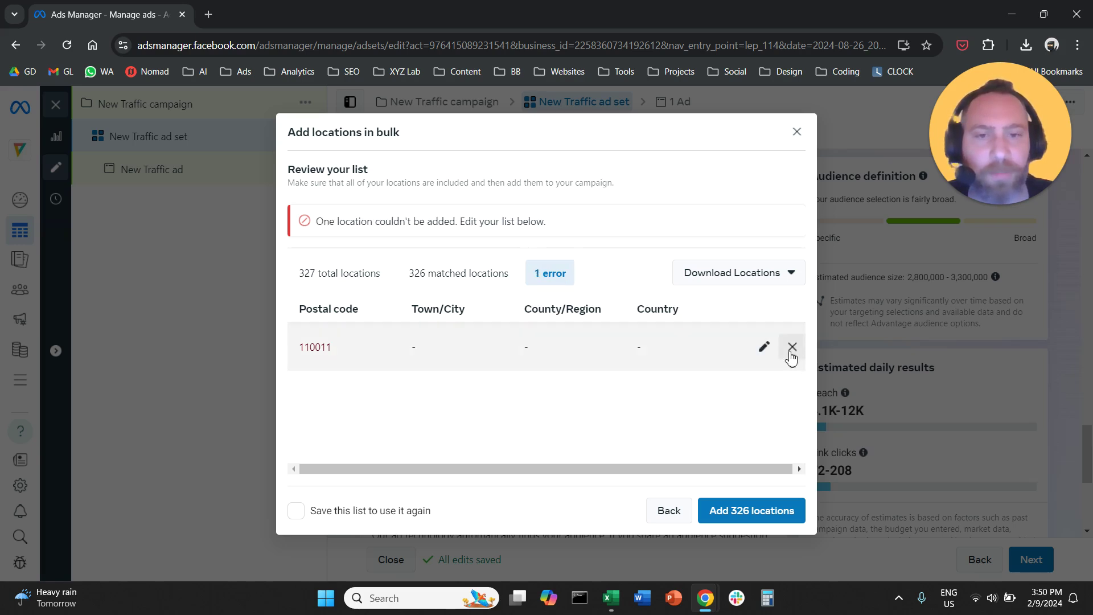
{"action": "left_click", "coordinate": [791, 348]}
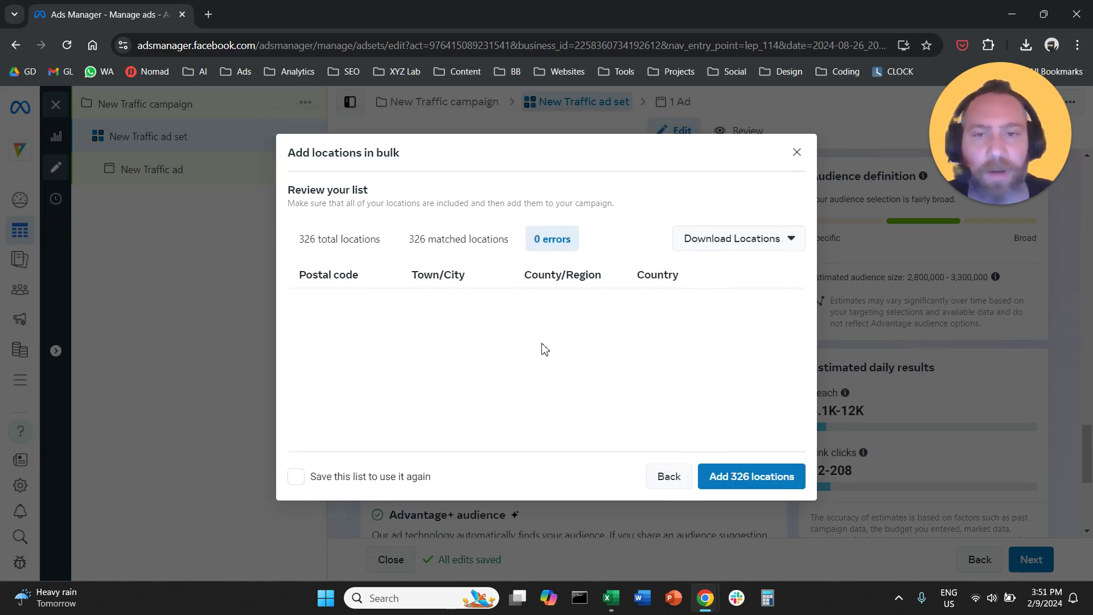
{"action": "left_click", "coordinate": [348, 240]}
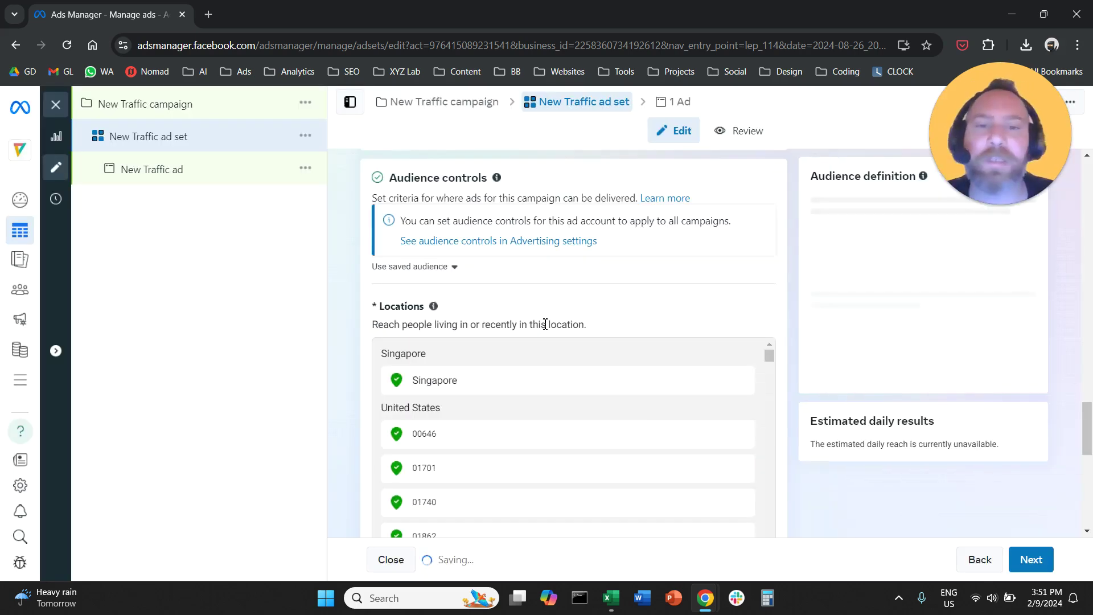
- Remove Singapore from the ad set's targeted locations, keeping the 326 US postal codes
{"action": "scroll", "coordinate": [349, 364], "scroll_direction": "down", "scroll_amount": 3}
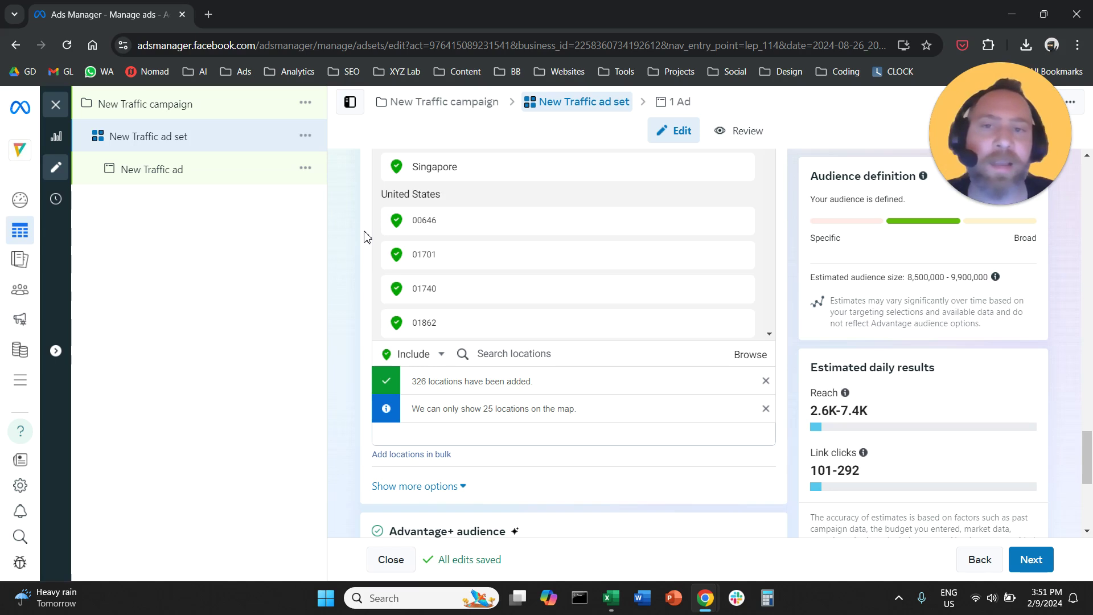
{"action": "left_click", "coordinate": [560, 241]}
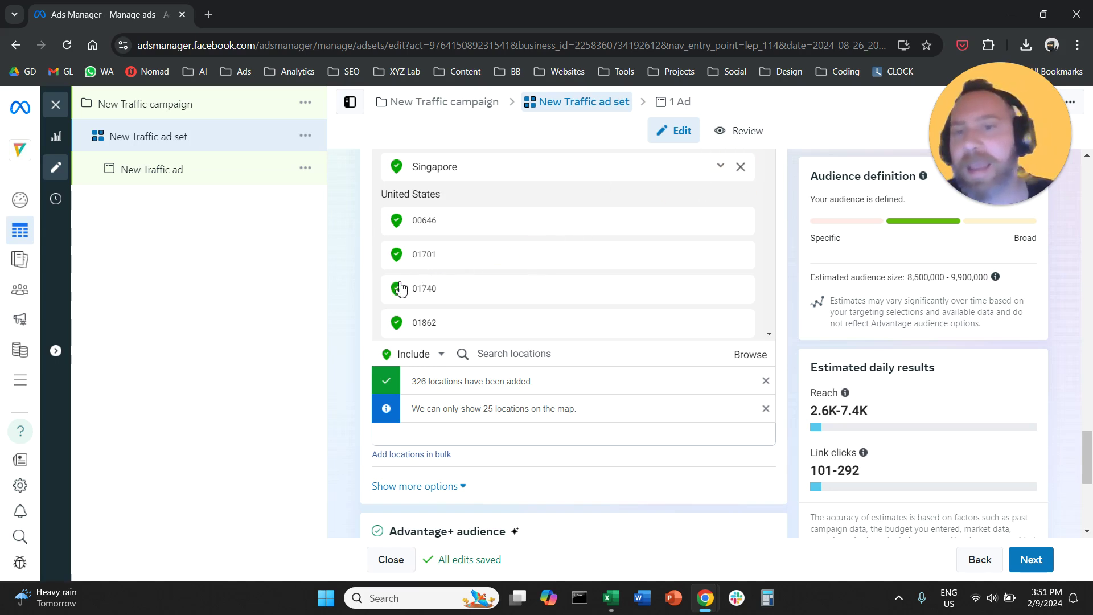